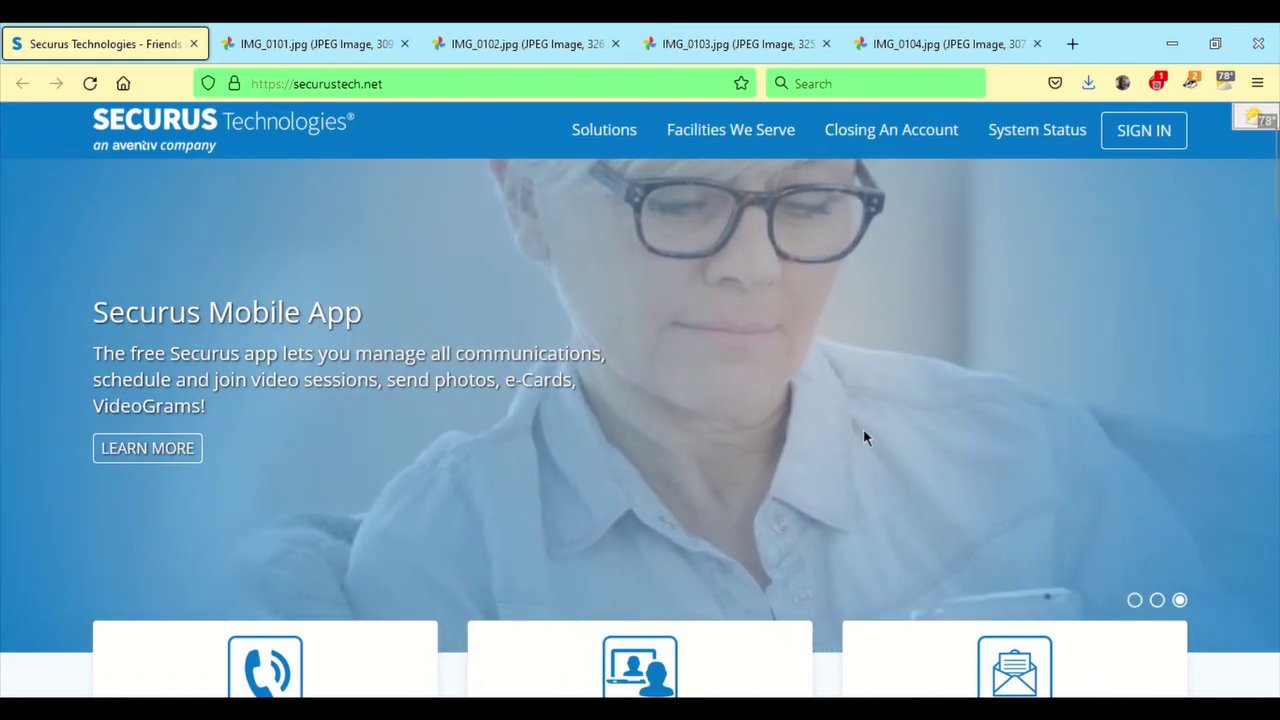
Look through the Securus home page, including the service cards, Video Connect, testimonials and eMessaging sections, and return to its beginning.
scroll(865, 437, "down", 3)
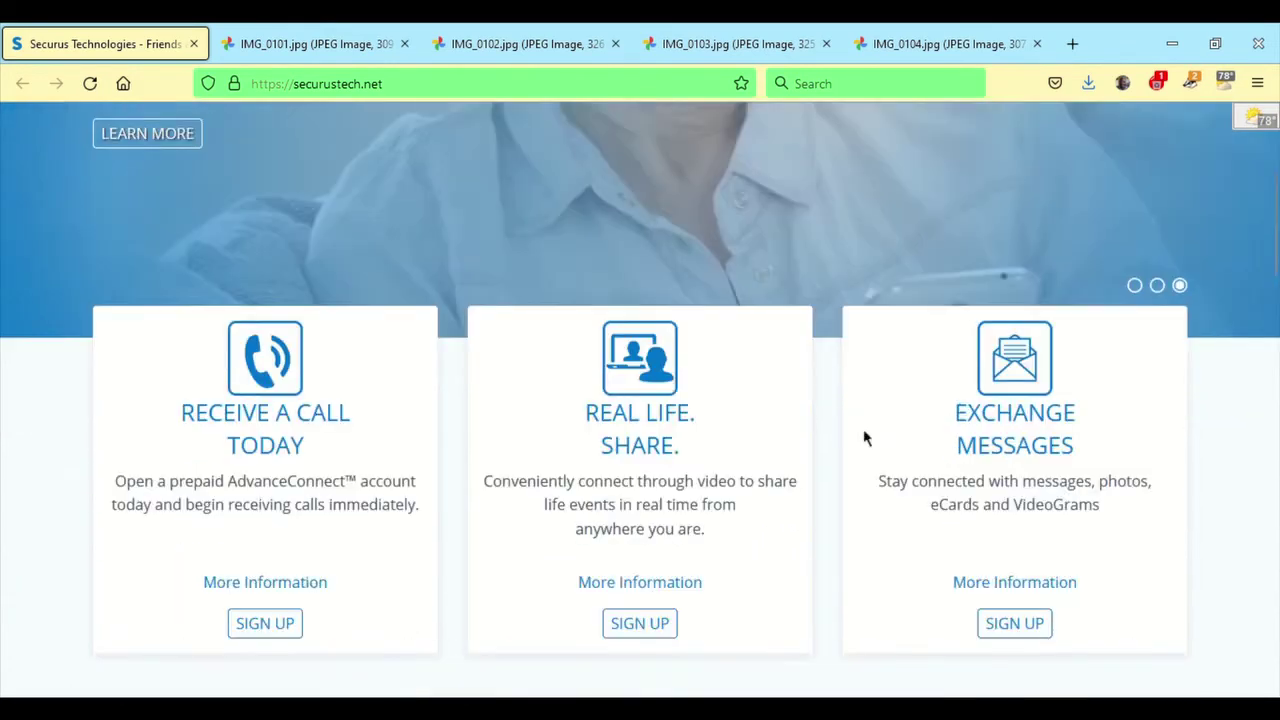
scroll(865, 437, "down", 2)
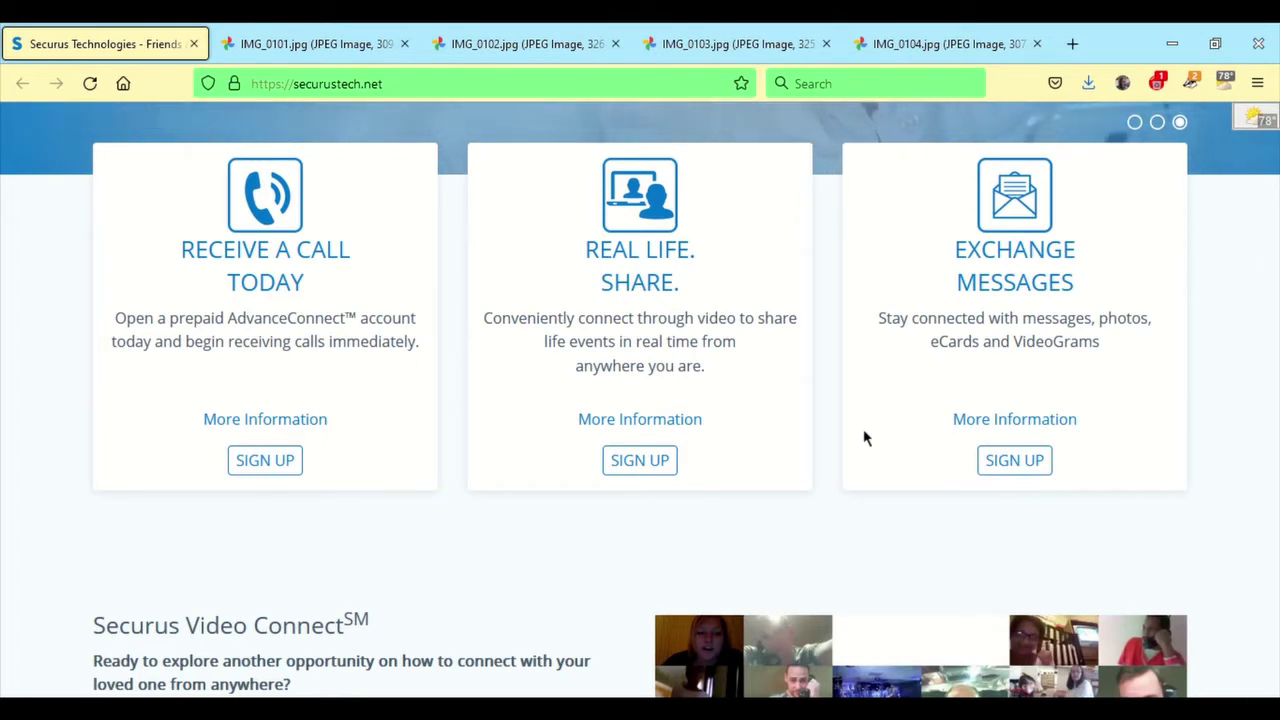
scroll(866, 438, "down", 3)
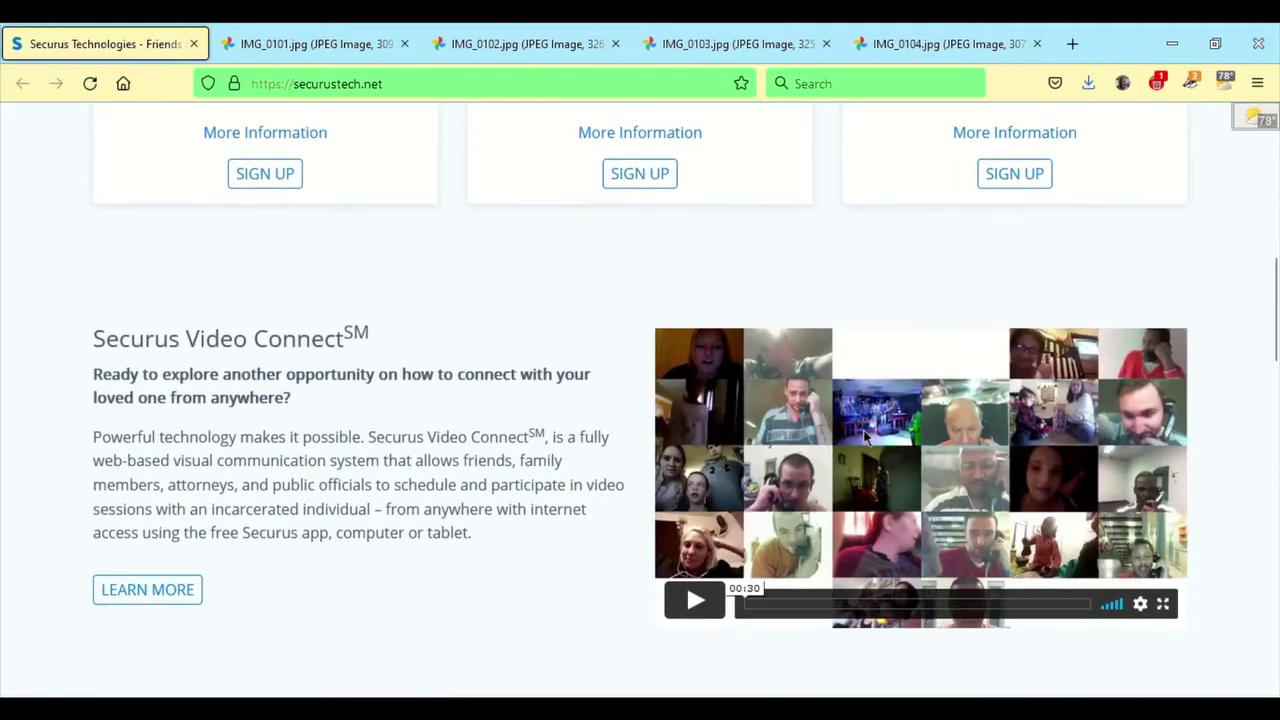
scroll(866, 438, "down", 4)
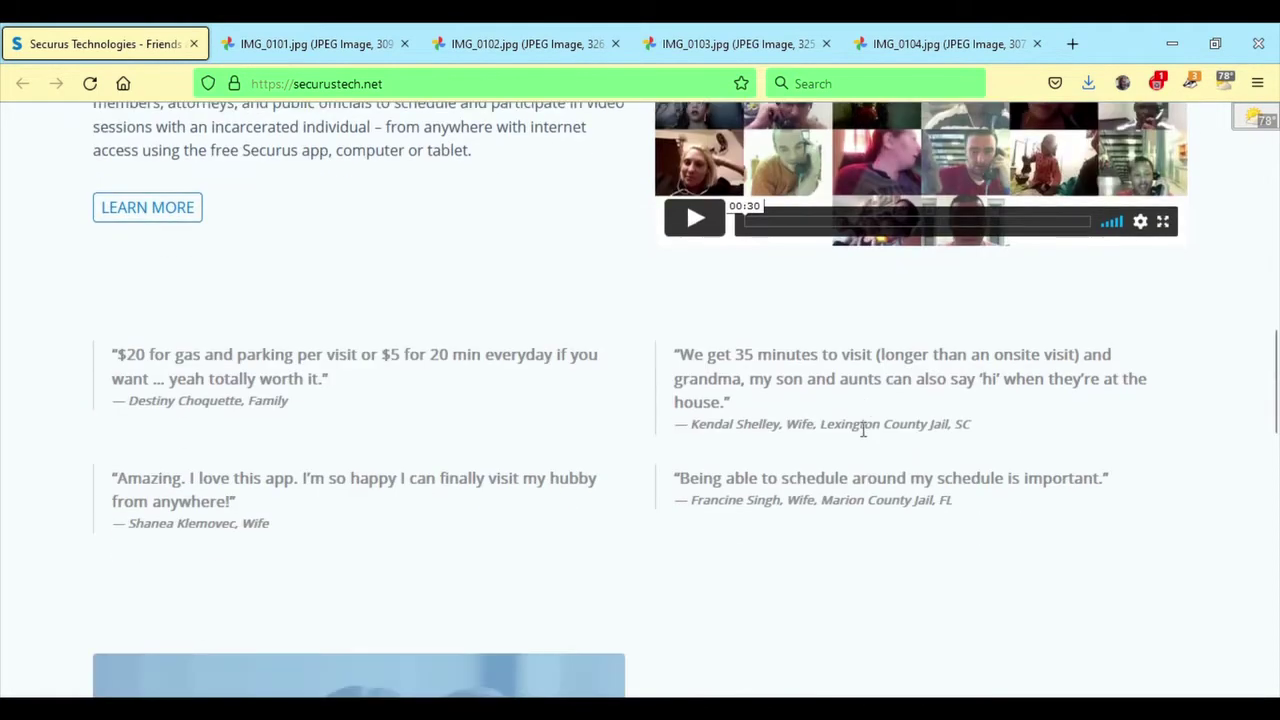
scroll(864, 428, "down", 3)
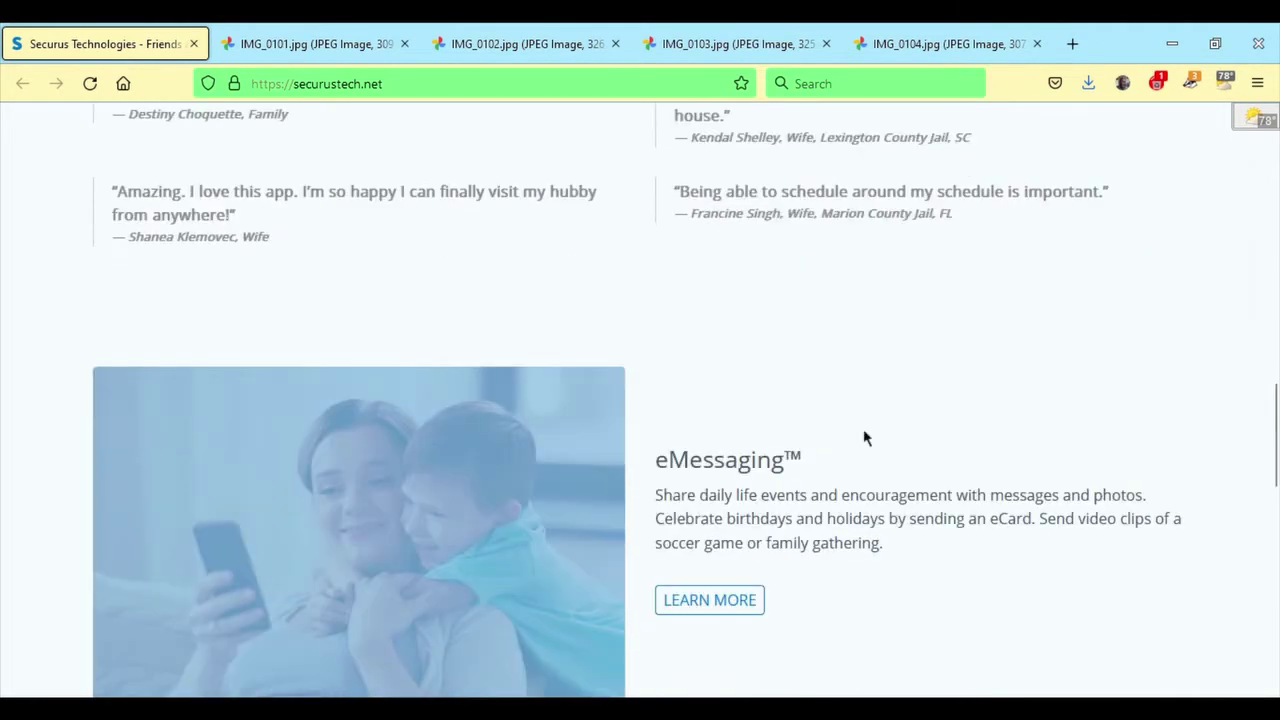
scroll(866, 438, "down", 3)
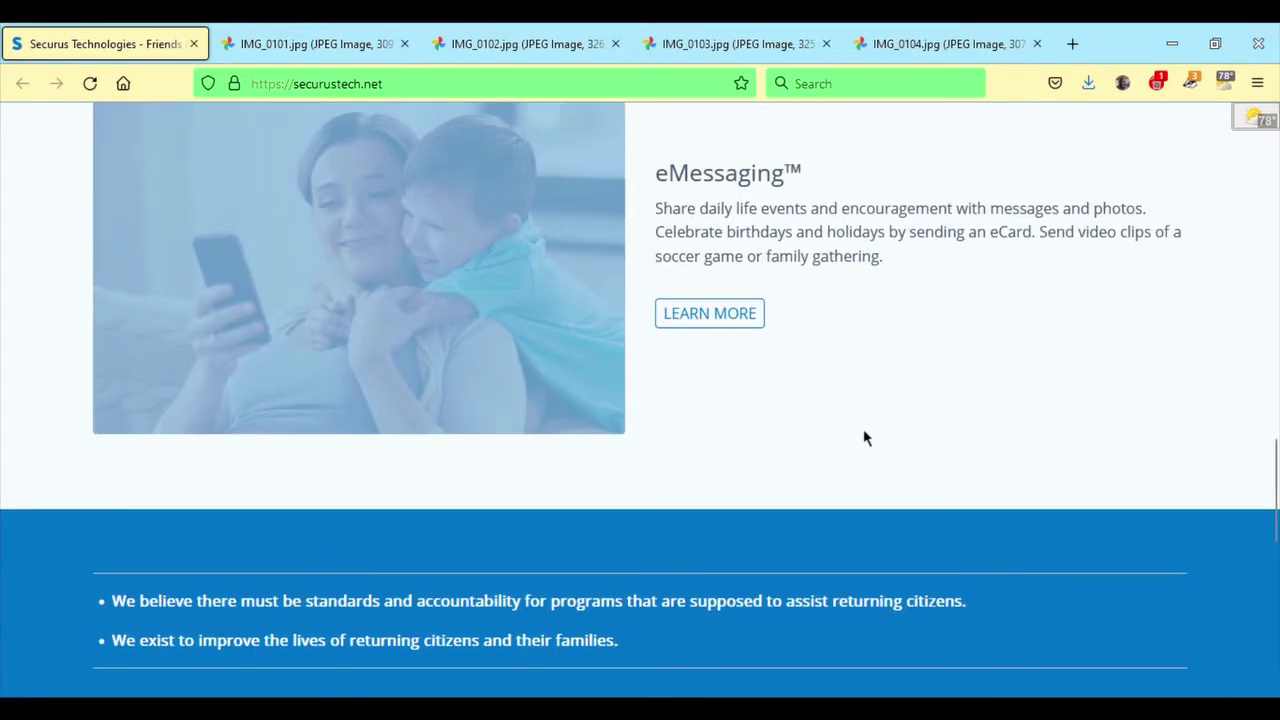
scroll(866, 438, "up", 15)
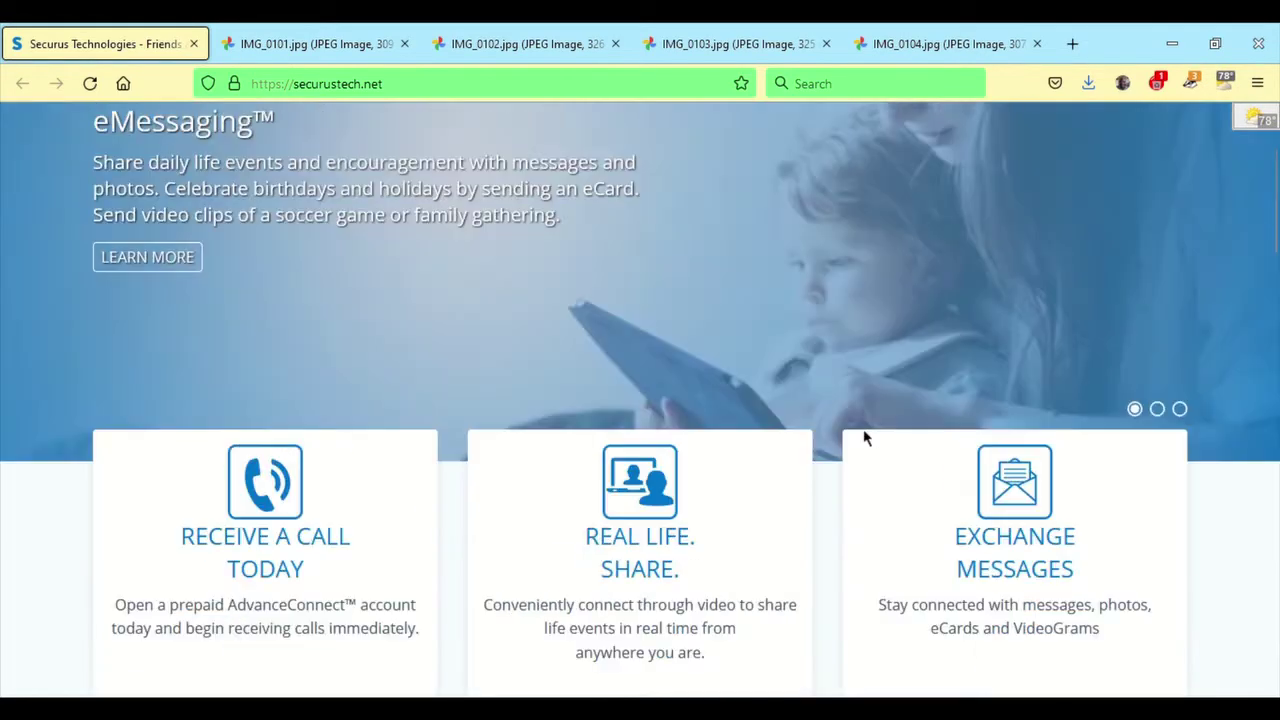
scroll(865, 437, "up", 2)
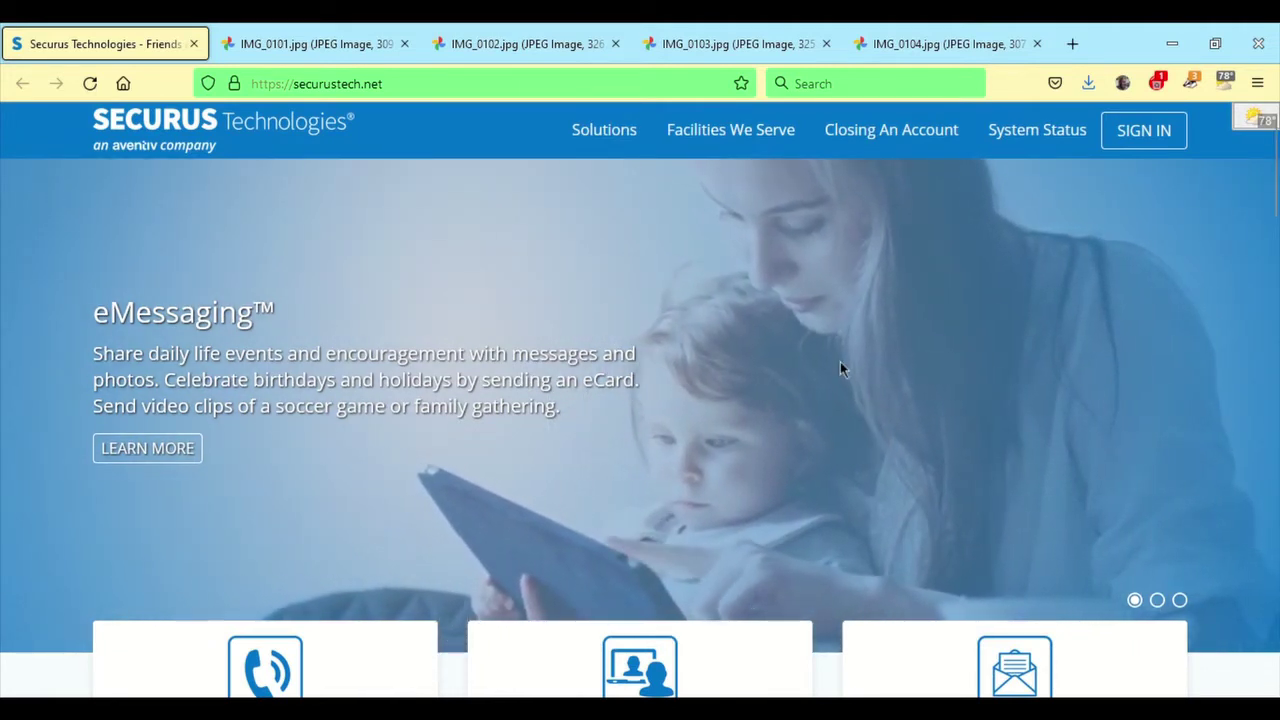
View the mobile app's sign-in and account-creation screenshots, IMG_0101.jpg and IMG_0102.jpg, and return to the Securus website.
left_click(325, 50)
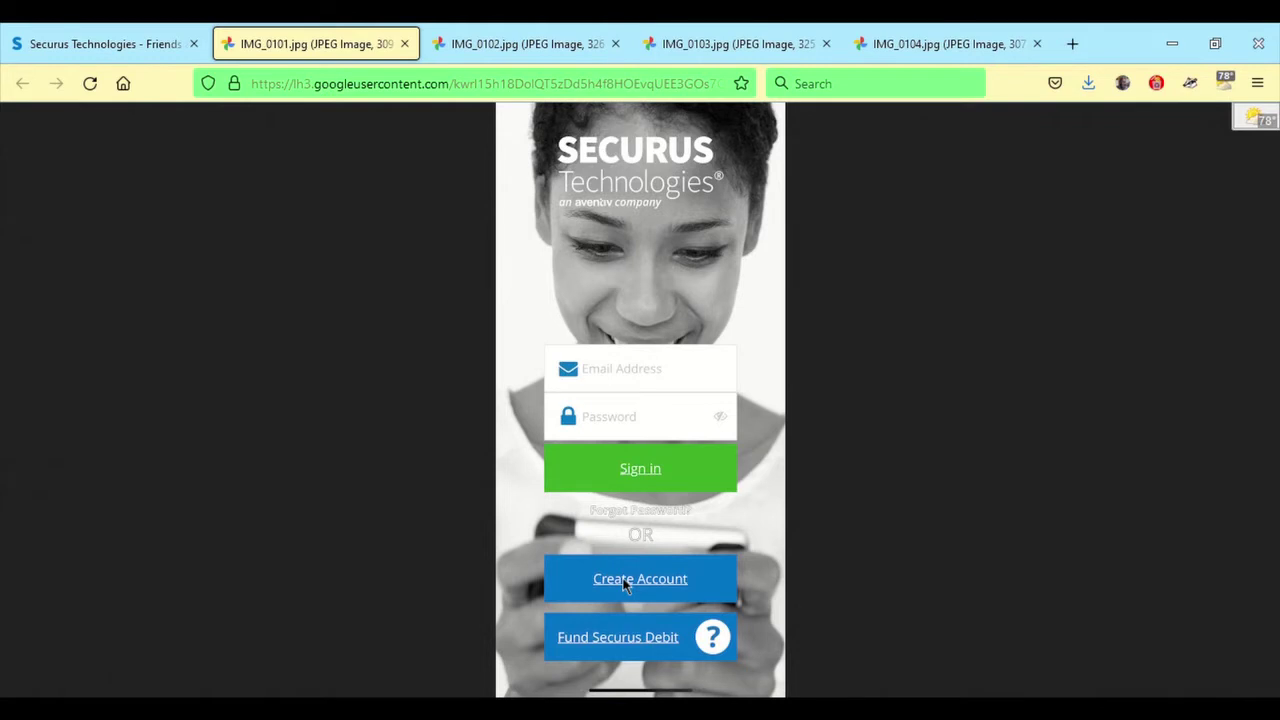
left_click(524, 46)
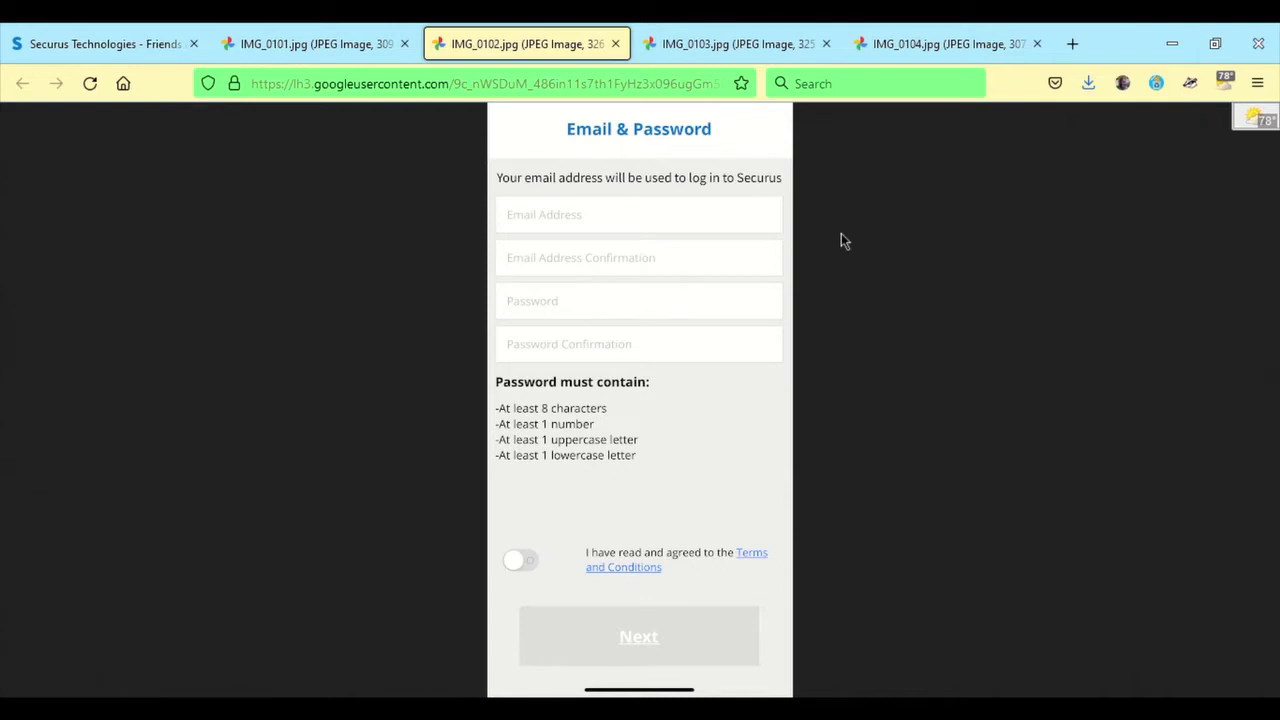
left_click(110, 48)
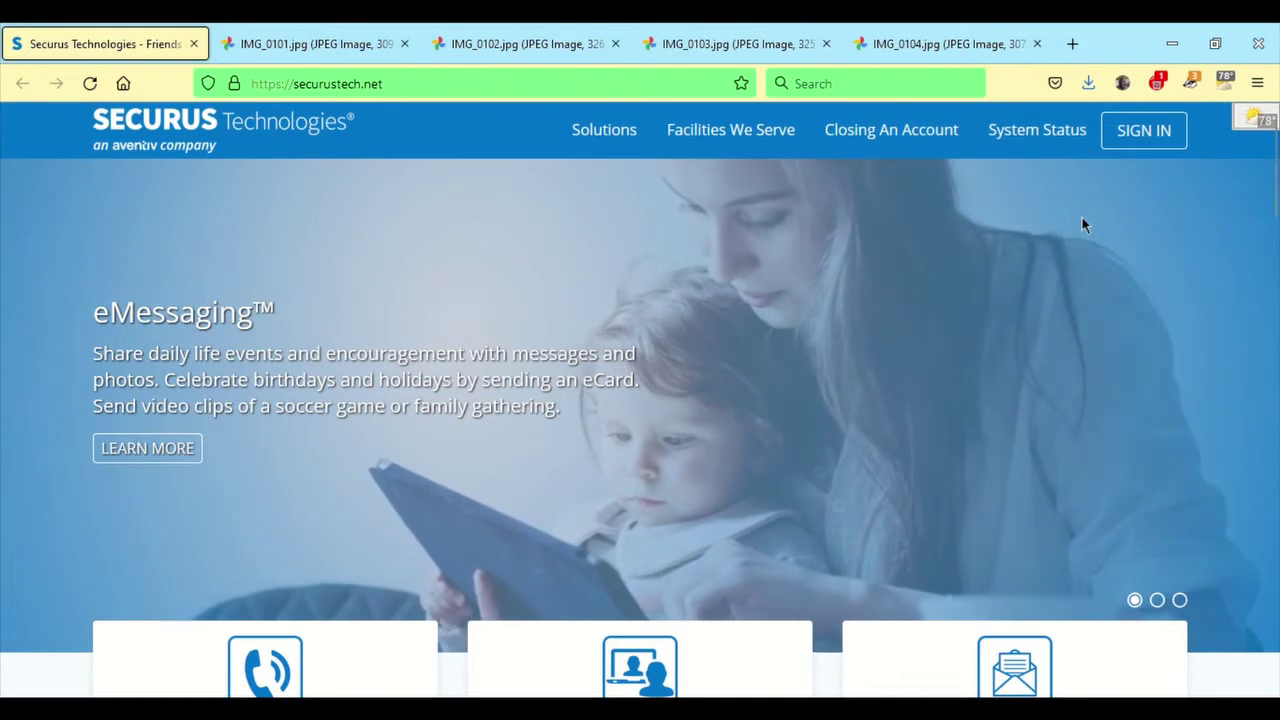
Open the Securus Online enrollment form by choosing to create an account from the site's sign-in page.
scroll(1083, 224, "down", 4)
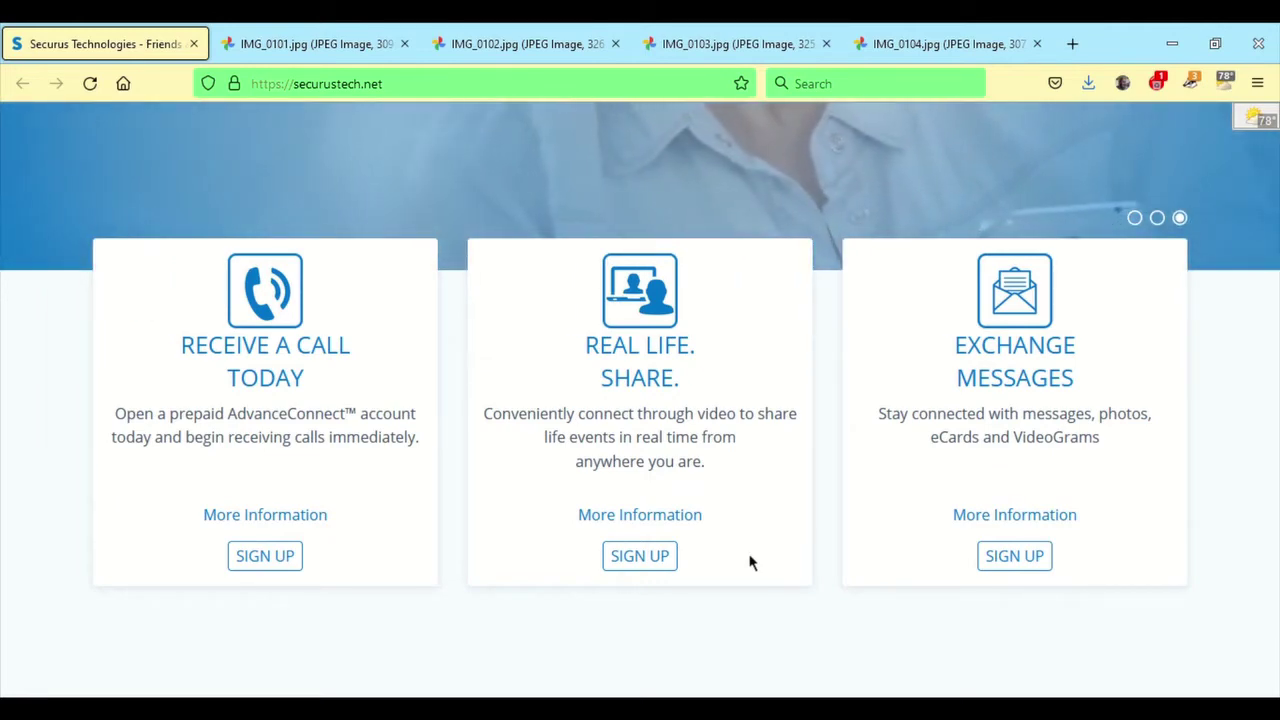
scroll(866, 388, "up", 4)
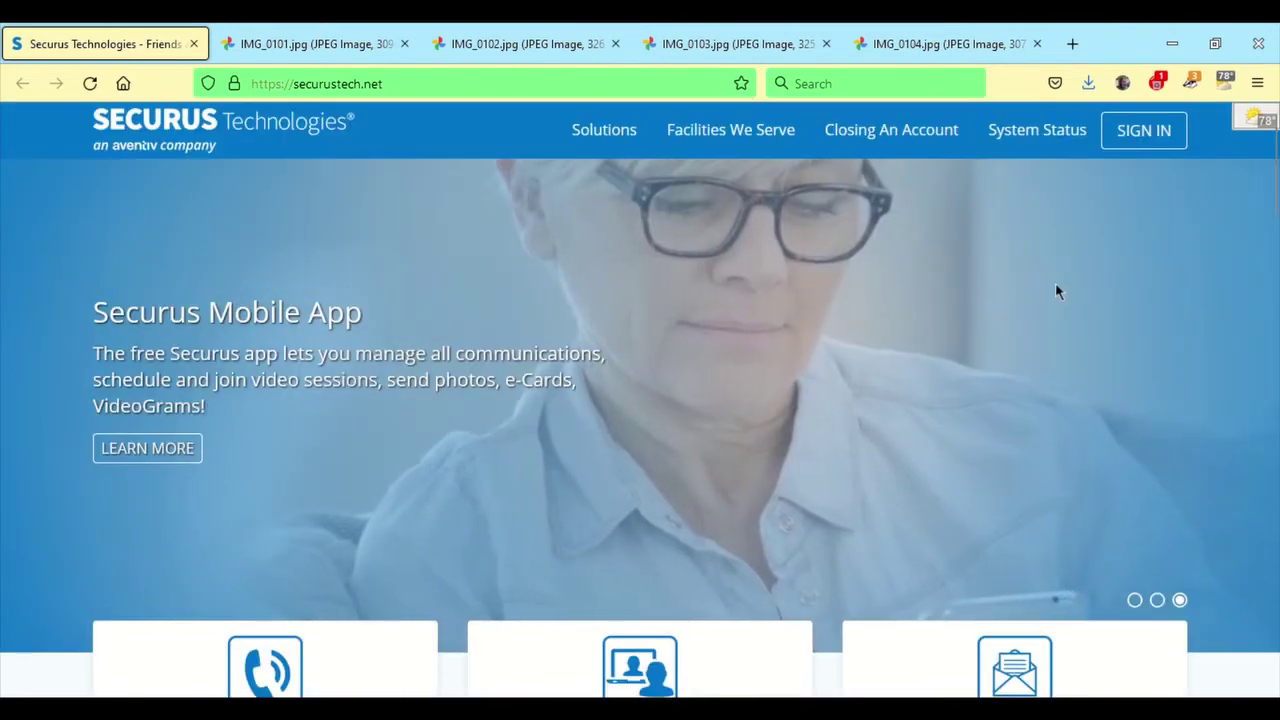
left_click(1148, 141)
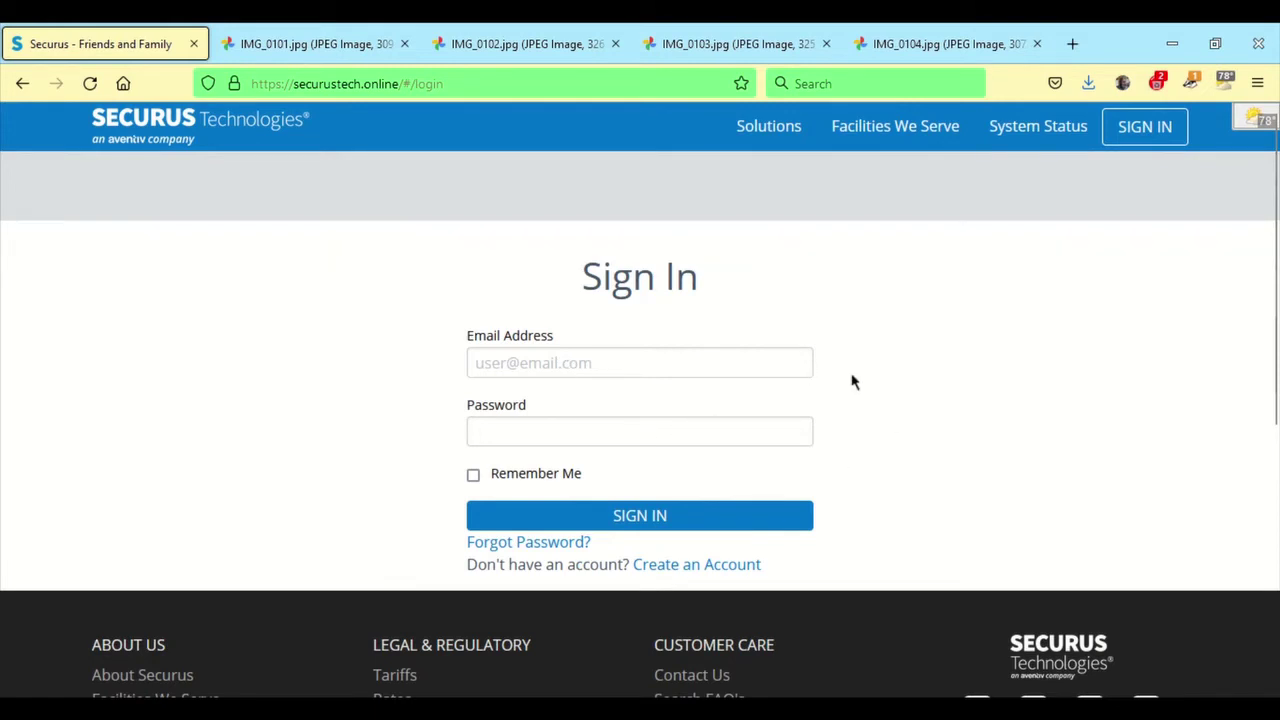
left_click(690, 566)
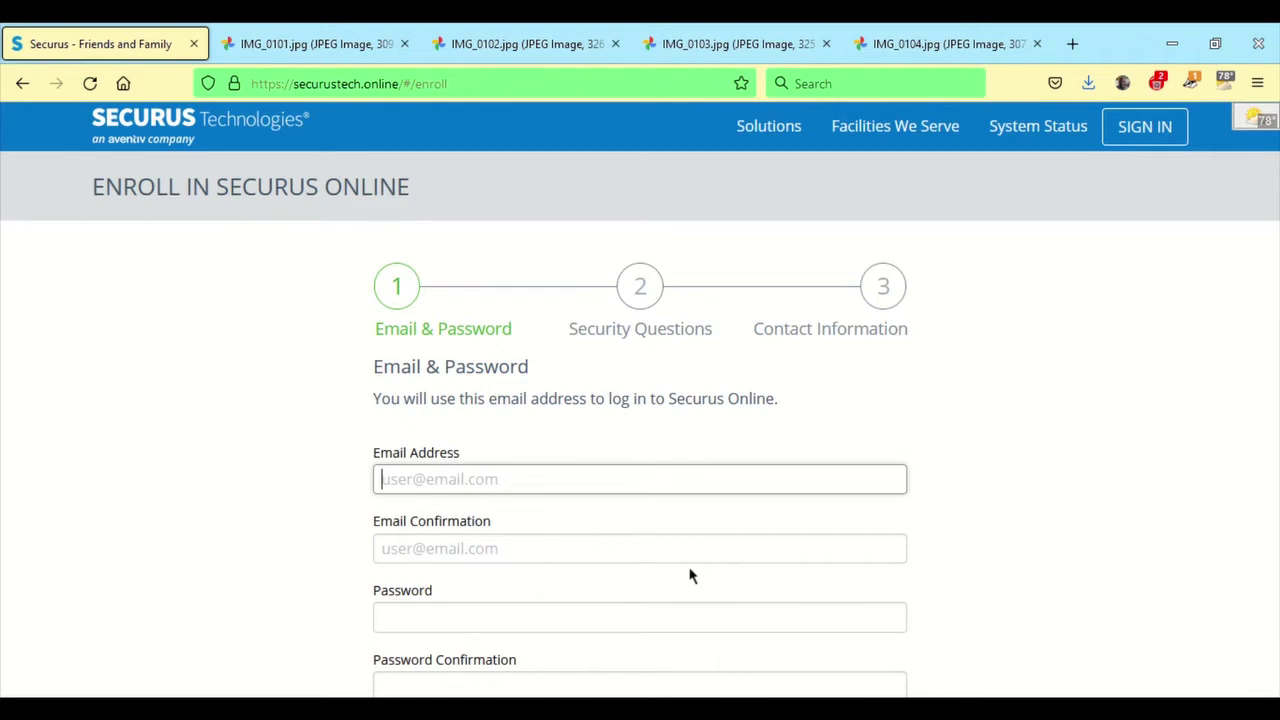
Examine the enrollment form's email and password fields and compare them with the mobile app version in IMG_0102.jpg.
scroll(1080, 403, "down", 1)
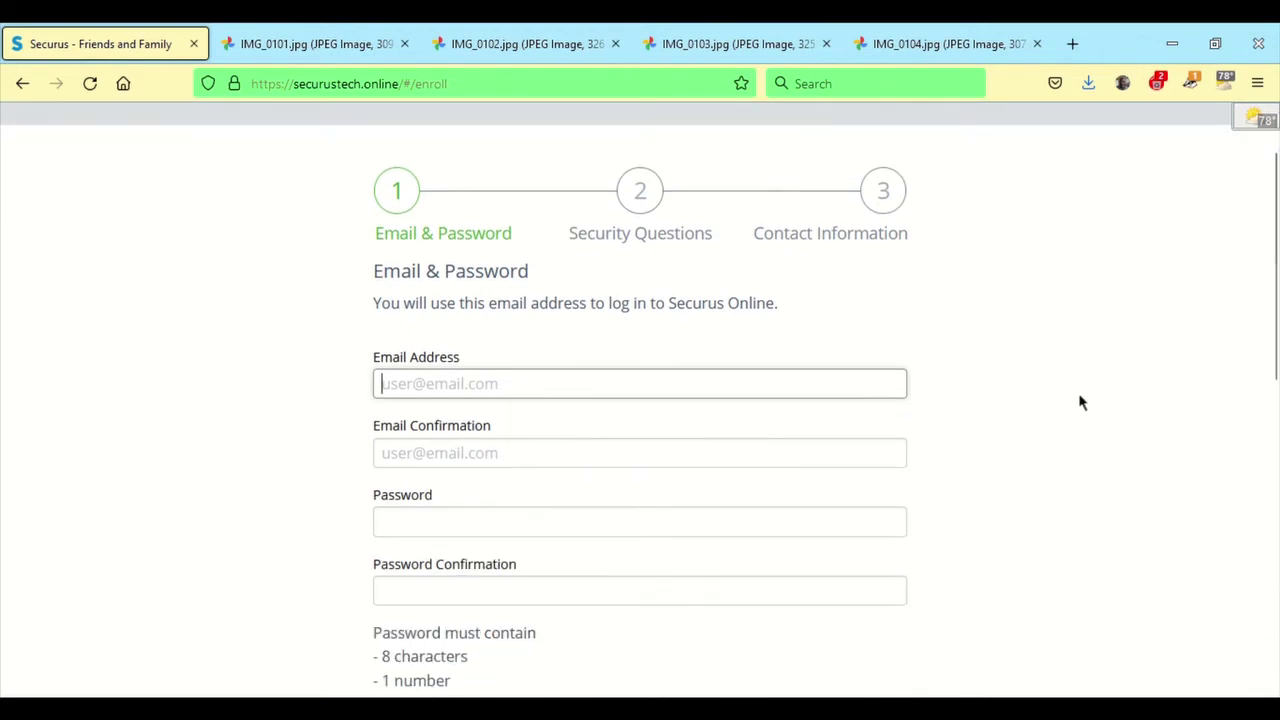
scroll(1080, 400, "down", 4)
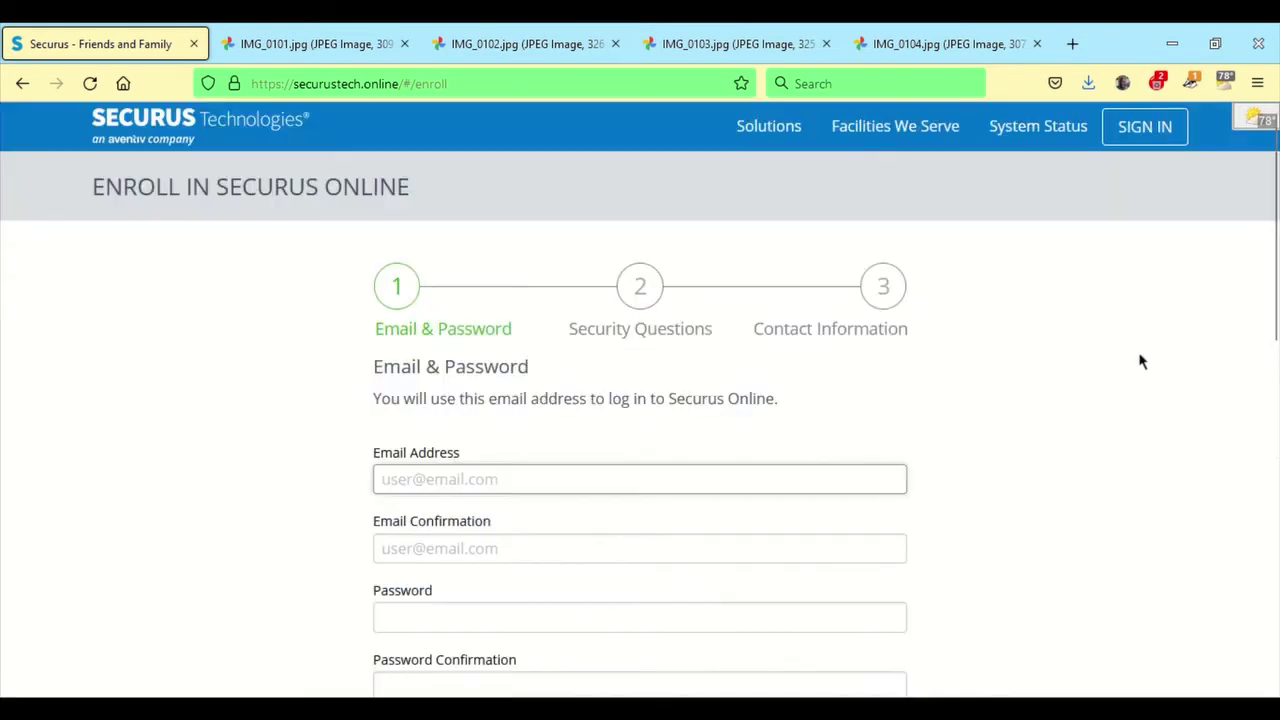
scroll(1140, 360, "up", 5)
left_click(510, 43)
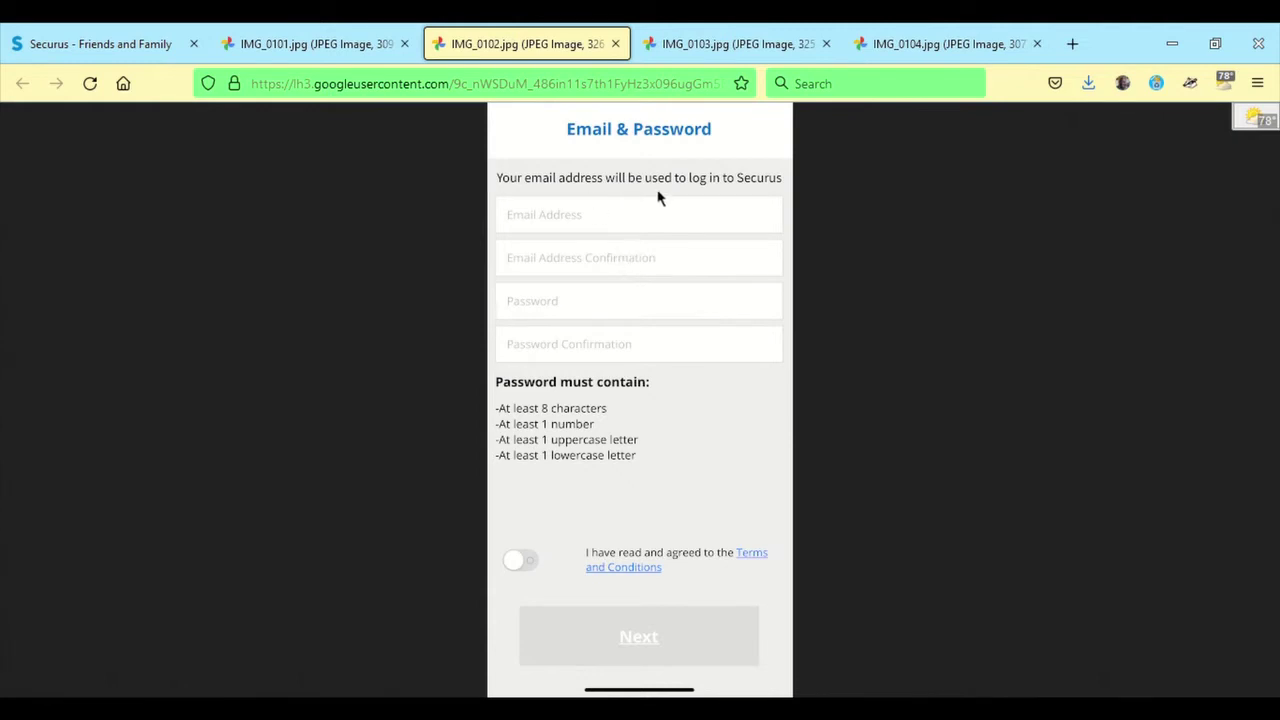
left_click(113, 50)
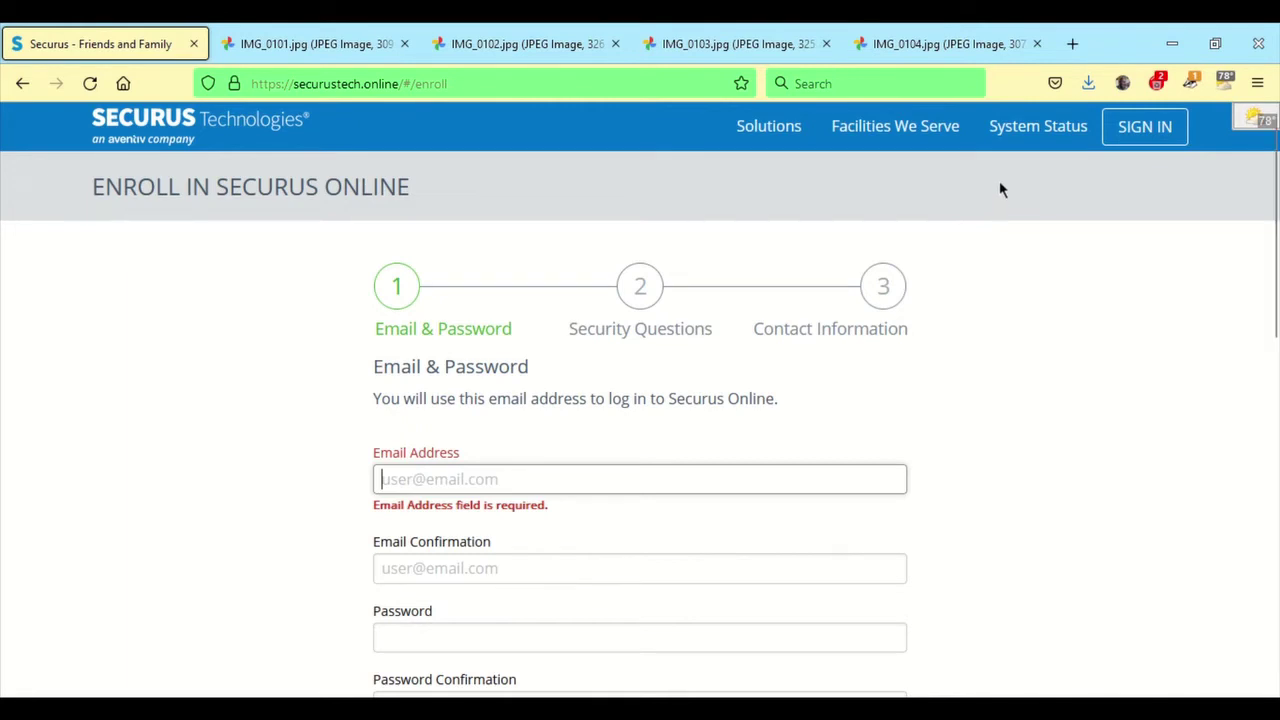
Look up the facility Sacramento County Main Jail, CA in the state of California among the facilities Securus serves.
left_click(914, 127)
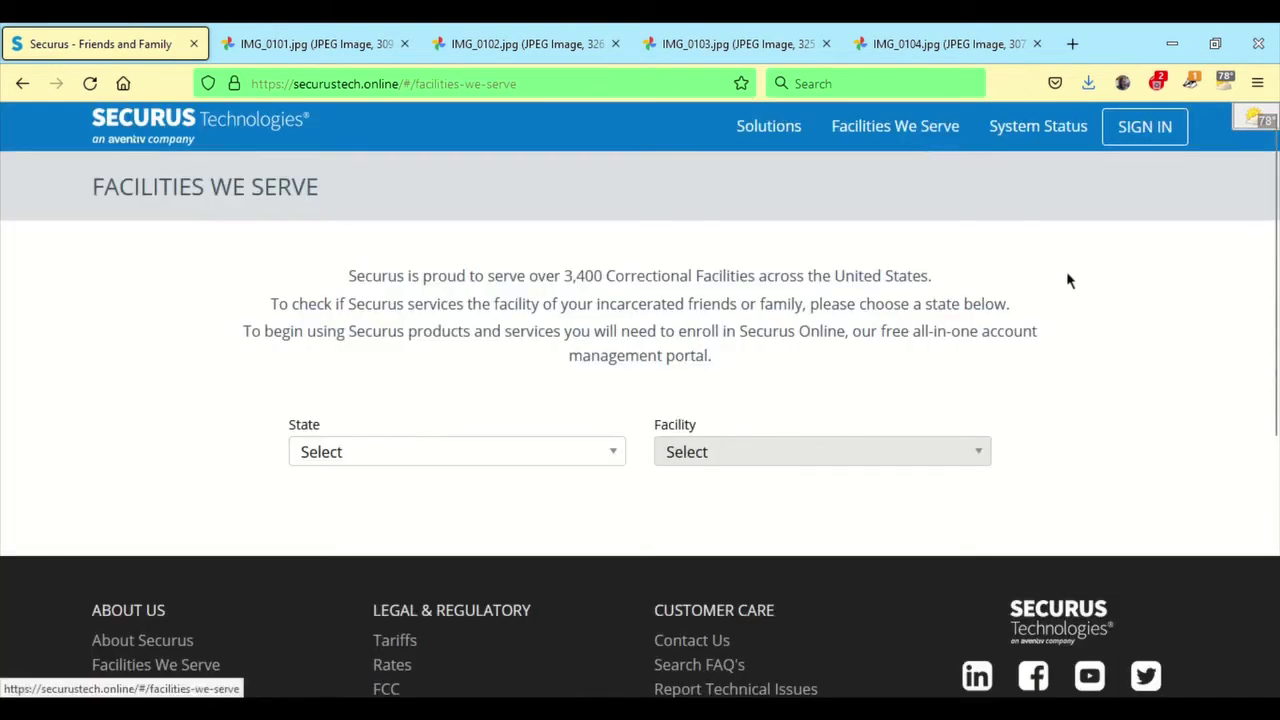
left_click(618, 455)
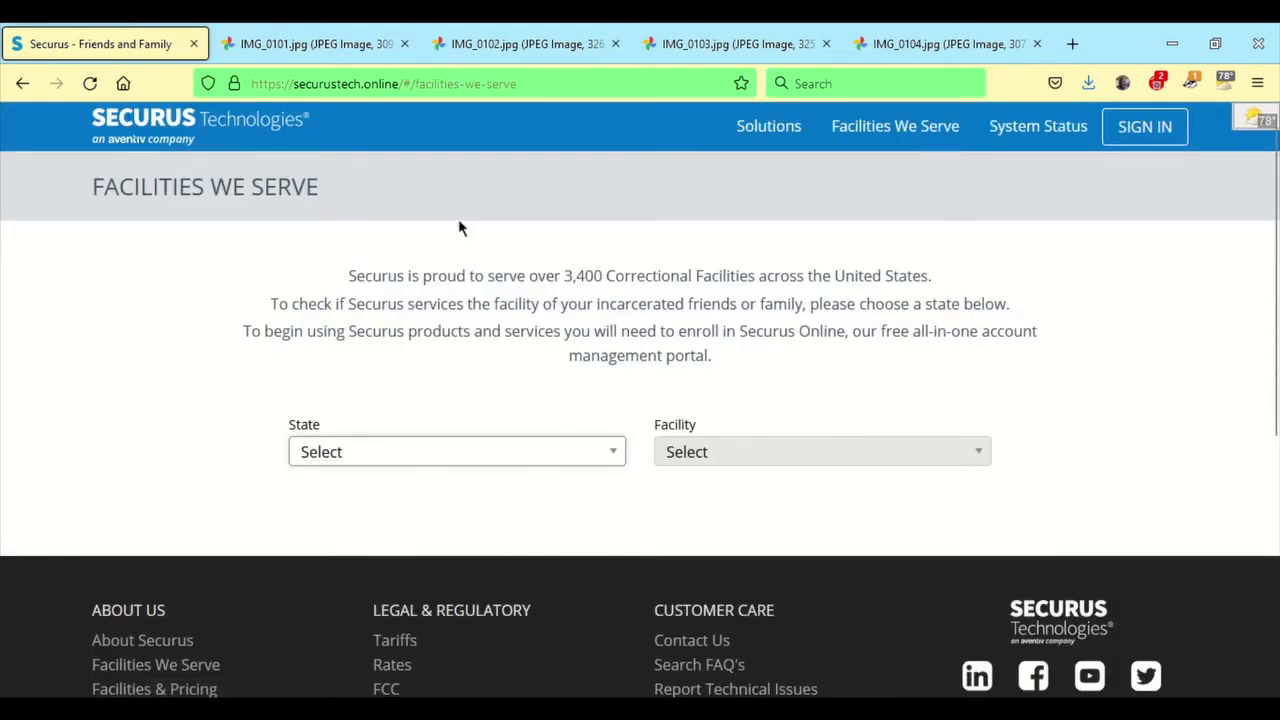
left_click(450, 244)
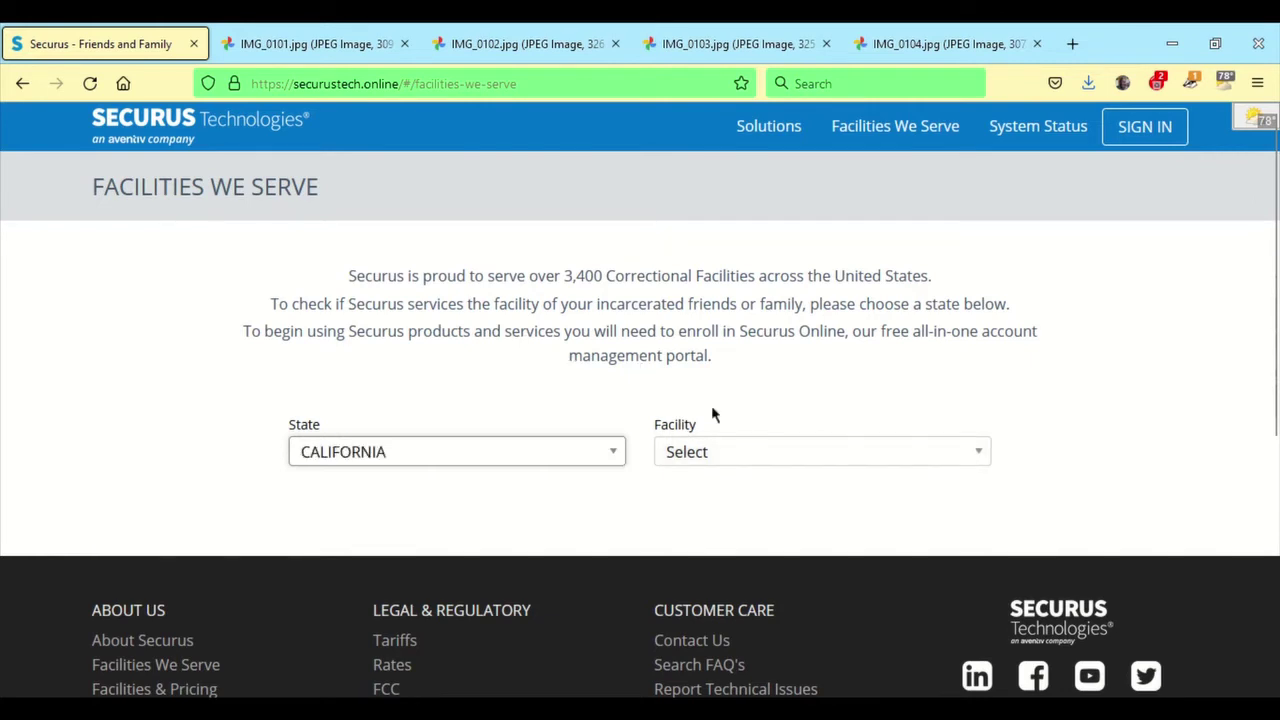
left_click(791, 462)
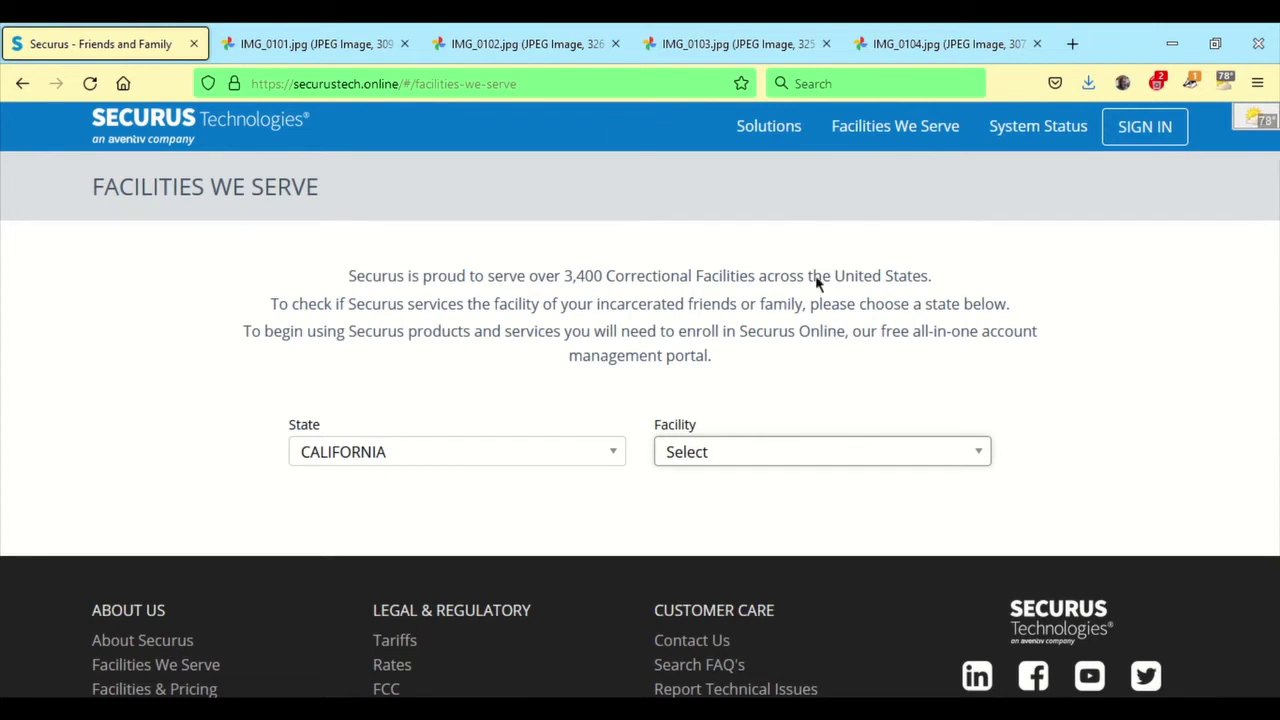
key("s")
Review the products and services offered at the selected facility, from Securus Debit and Video Connect to Advance Connect and Direct Bill.
scroll(1018, 405, "down", 3)
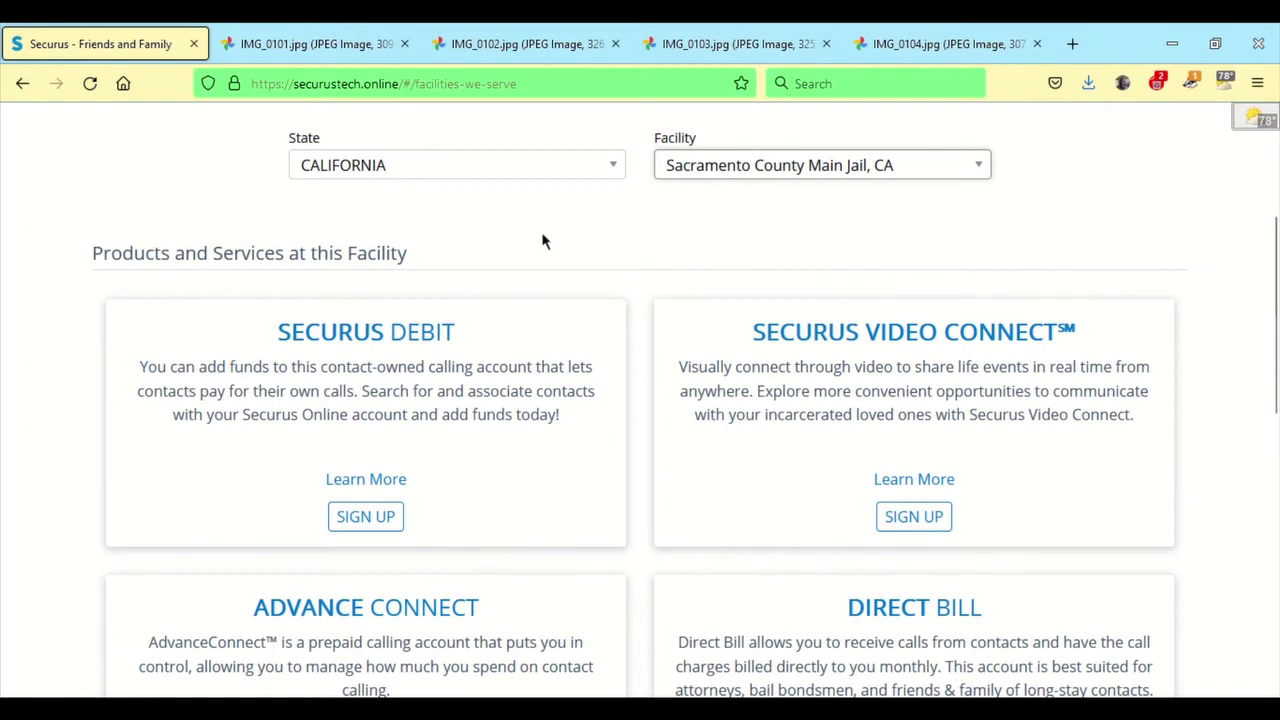
scroll(545, 250, "down", 1)
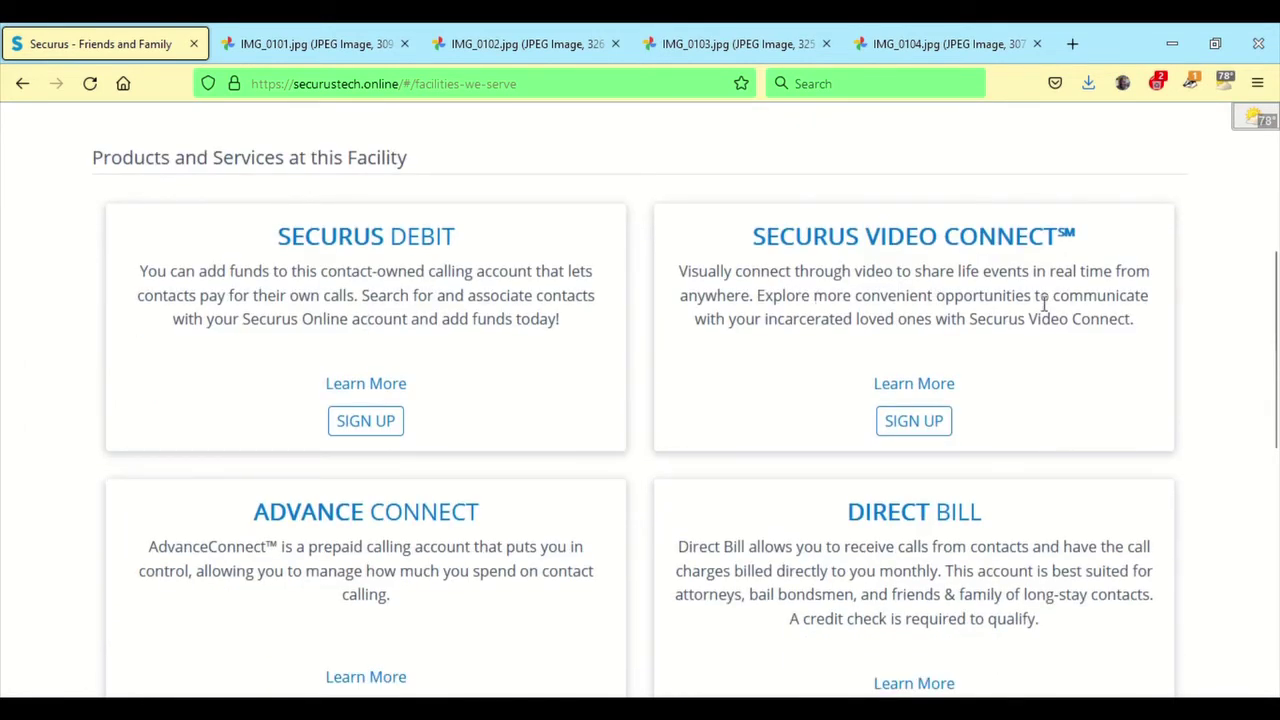
scroll(1043, 318, "down", 1)
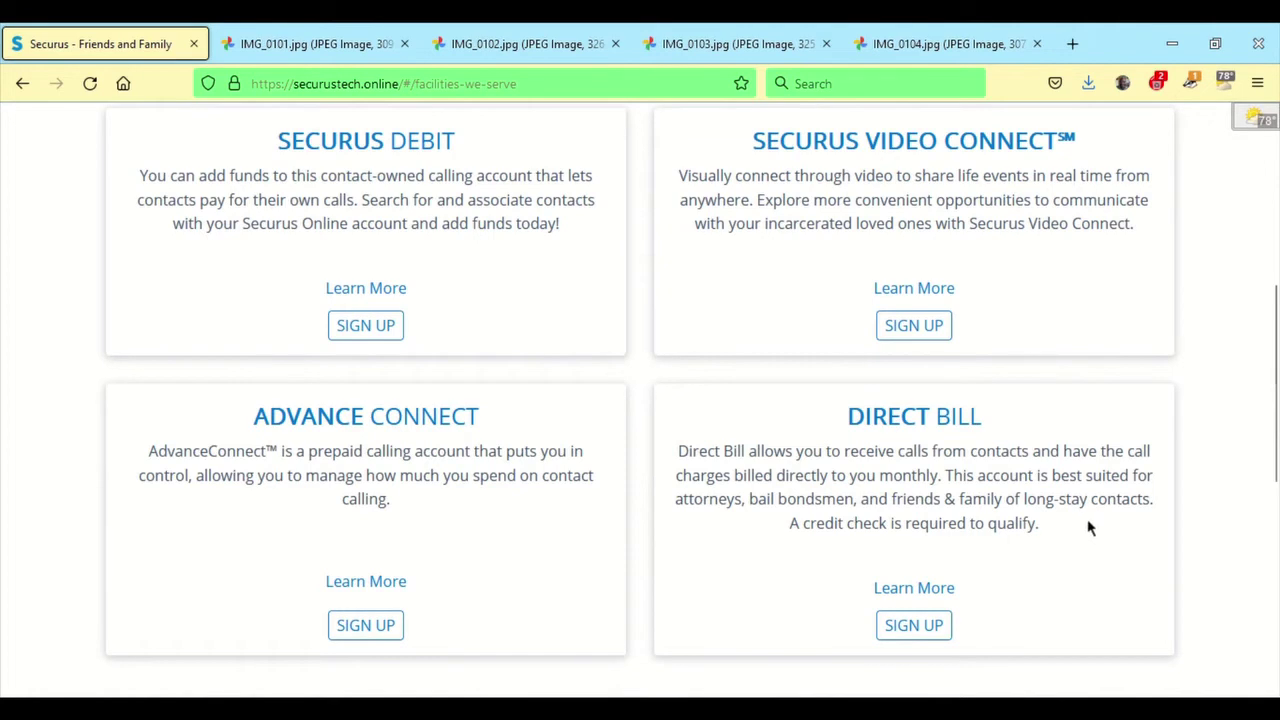
scroll(1033, 472, "down", 1)
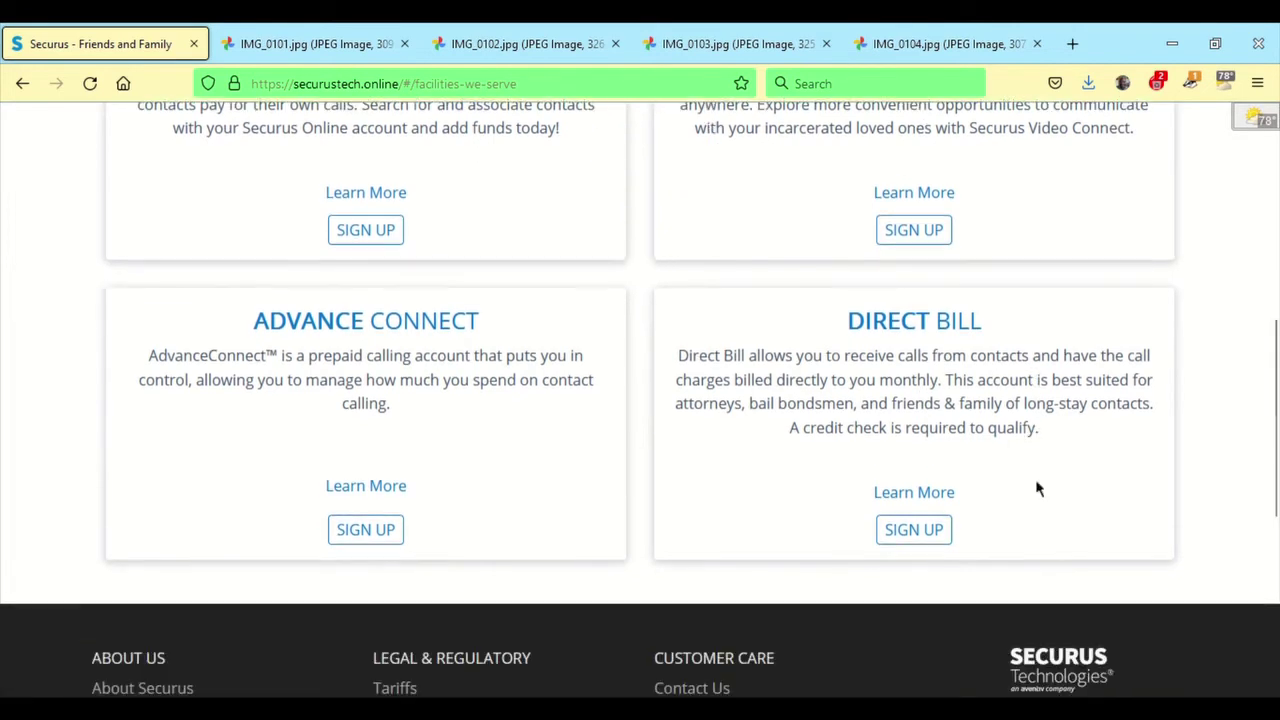
scroll(646, 372, "up", 1)
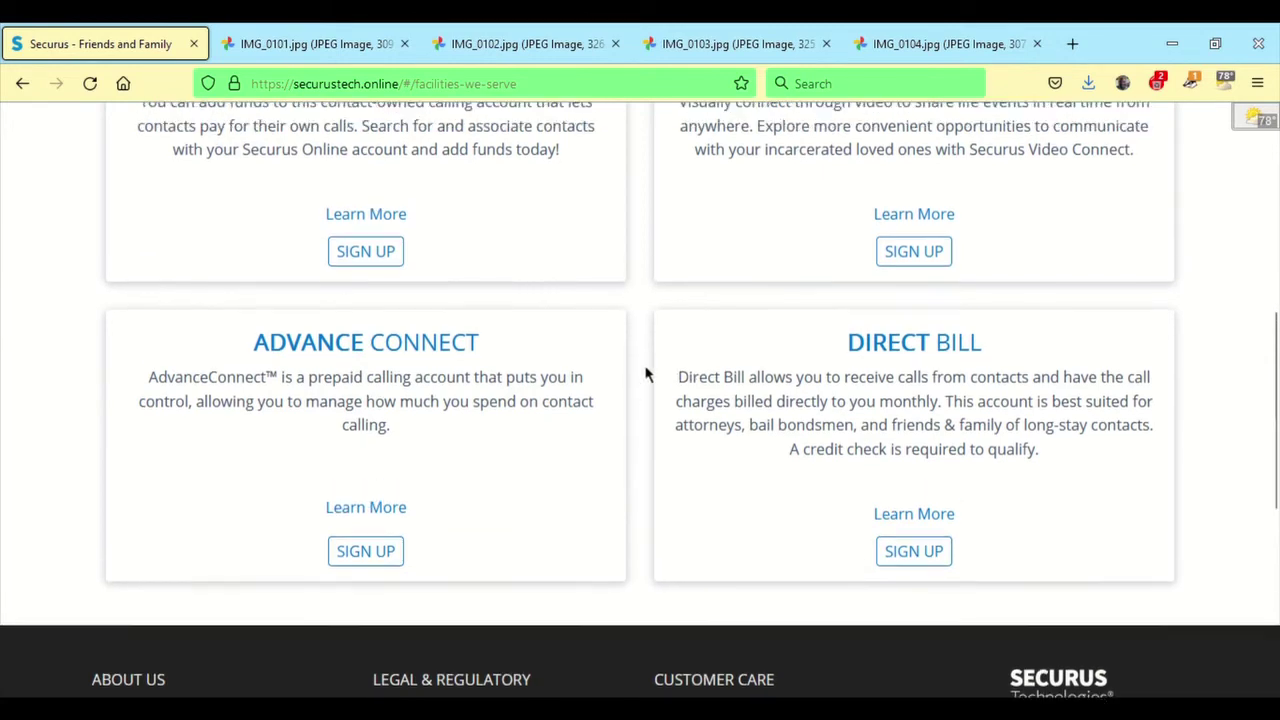
scroll(646, 372, "up", 5)
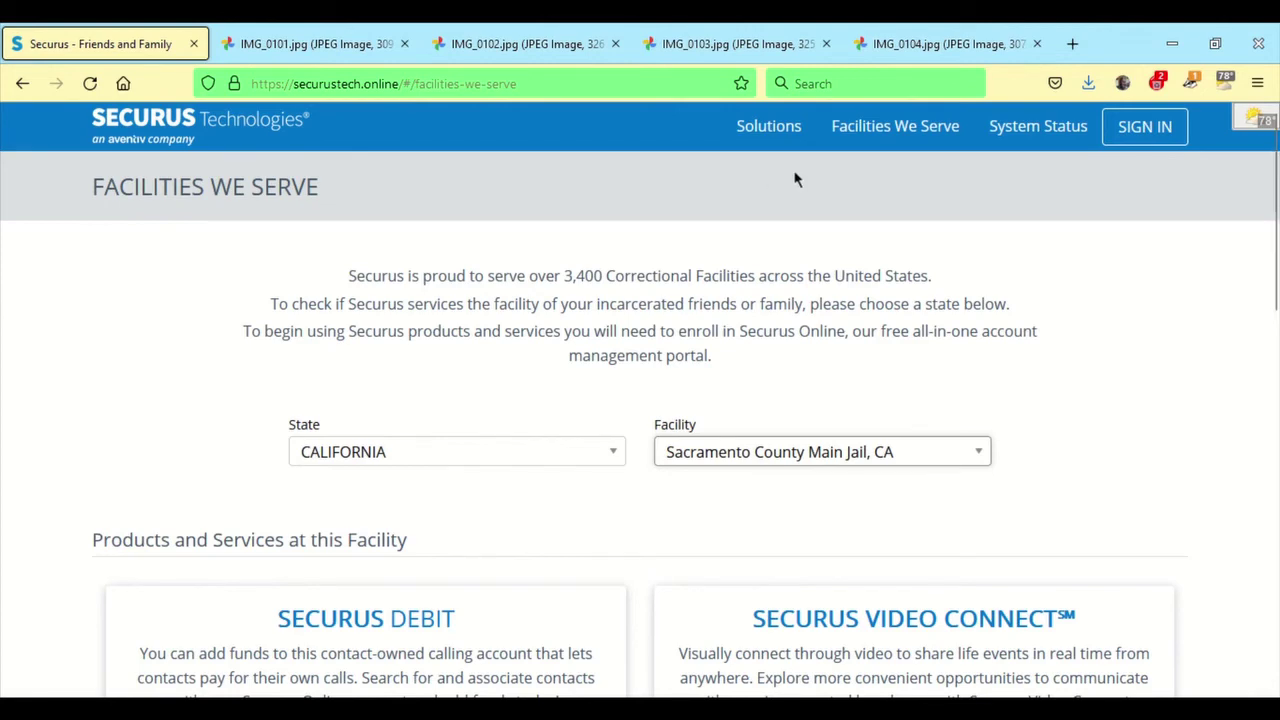
View the mobile app's service list in IMG_0103.jpg and the Video Connect account screen in IMG_0104.jpg, and return to the website.
left_click(735, 50)
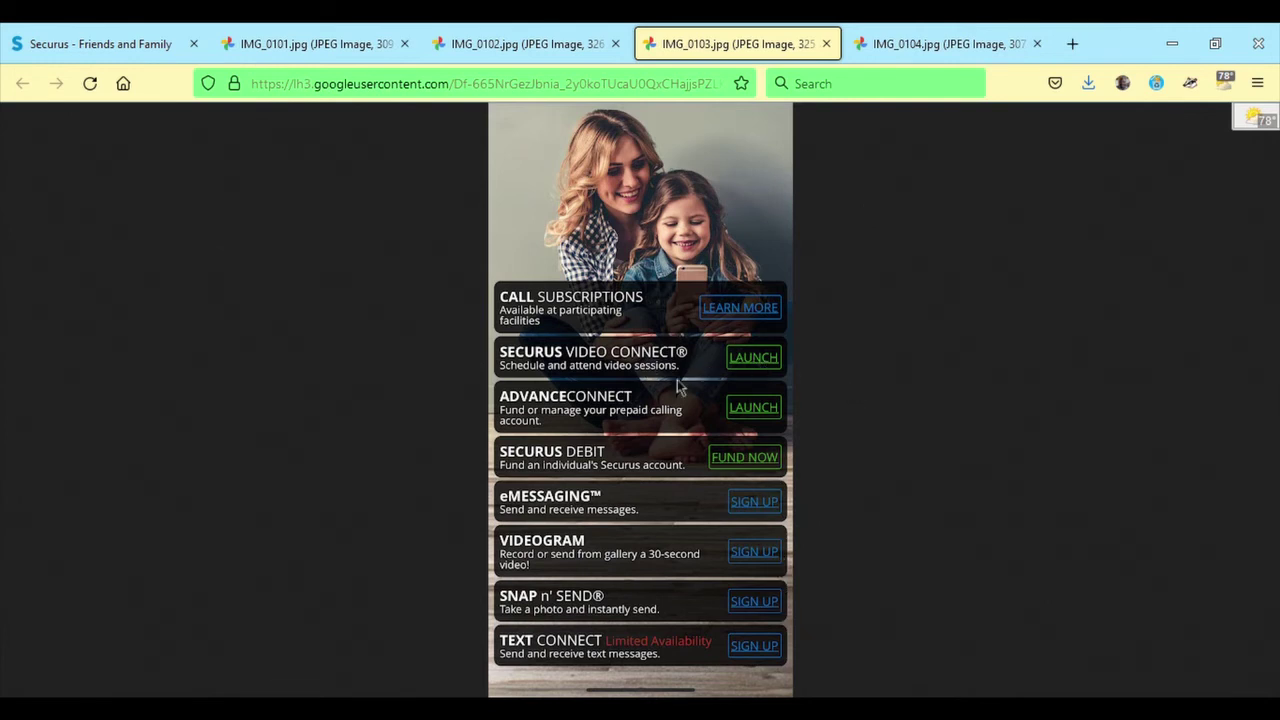
left_click(955, 47)
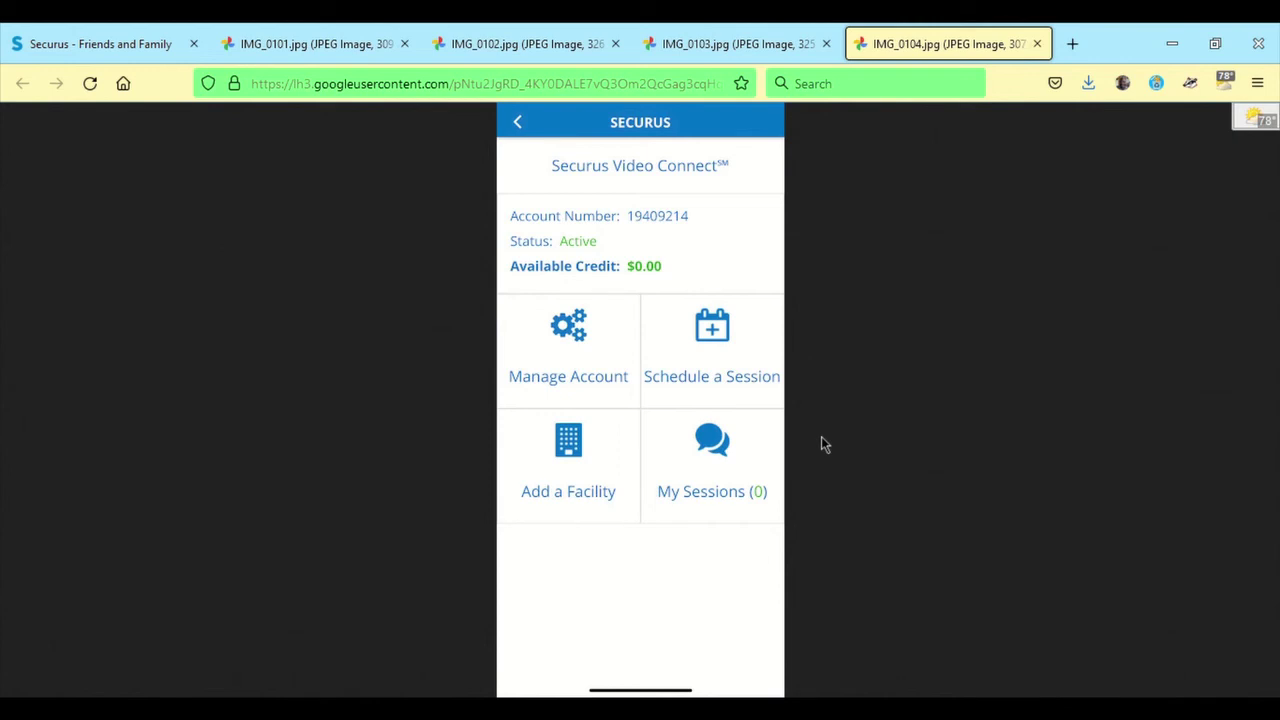
left_click(66, 46)
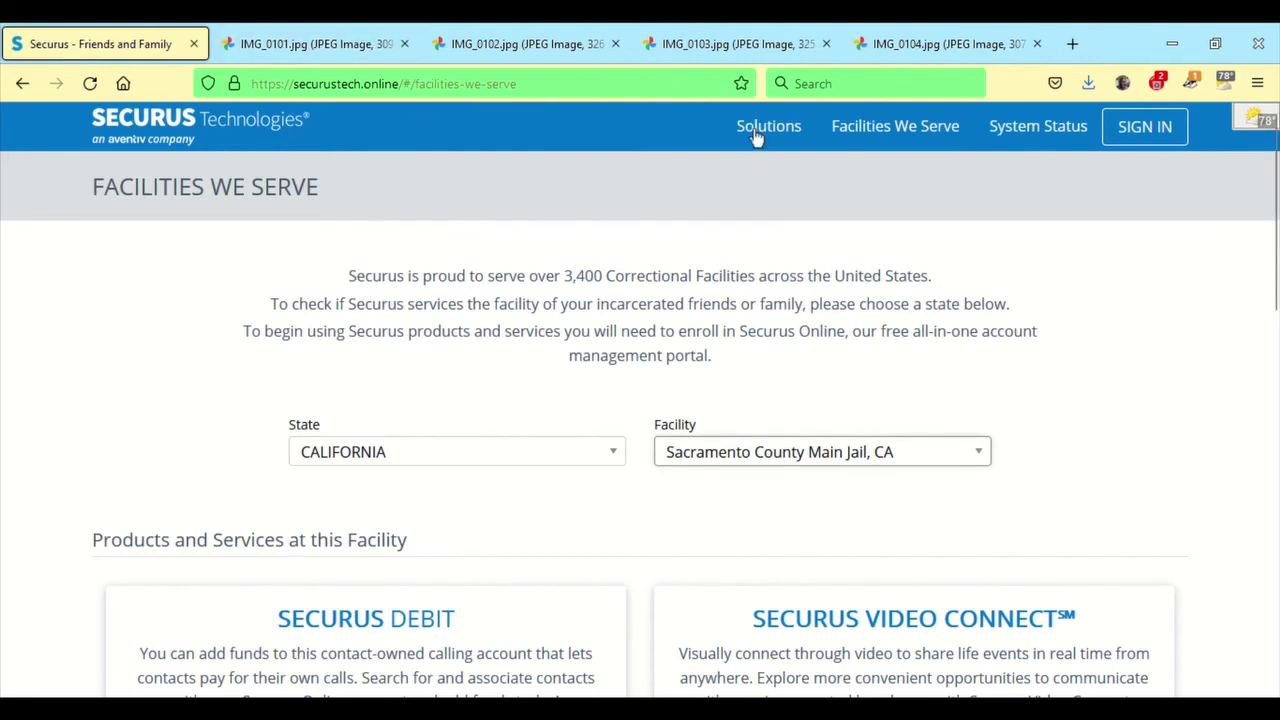
mouse_move(762, 132)
Go back to the Securus Online enrollment form and check the Securus system status dashboard before returning to the form.
left_click(28, 86)
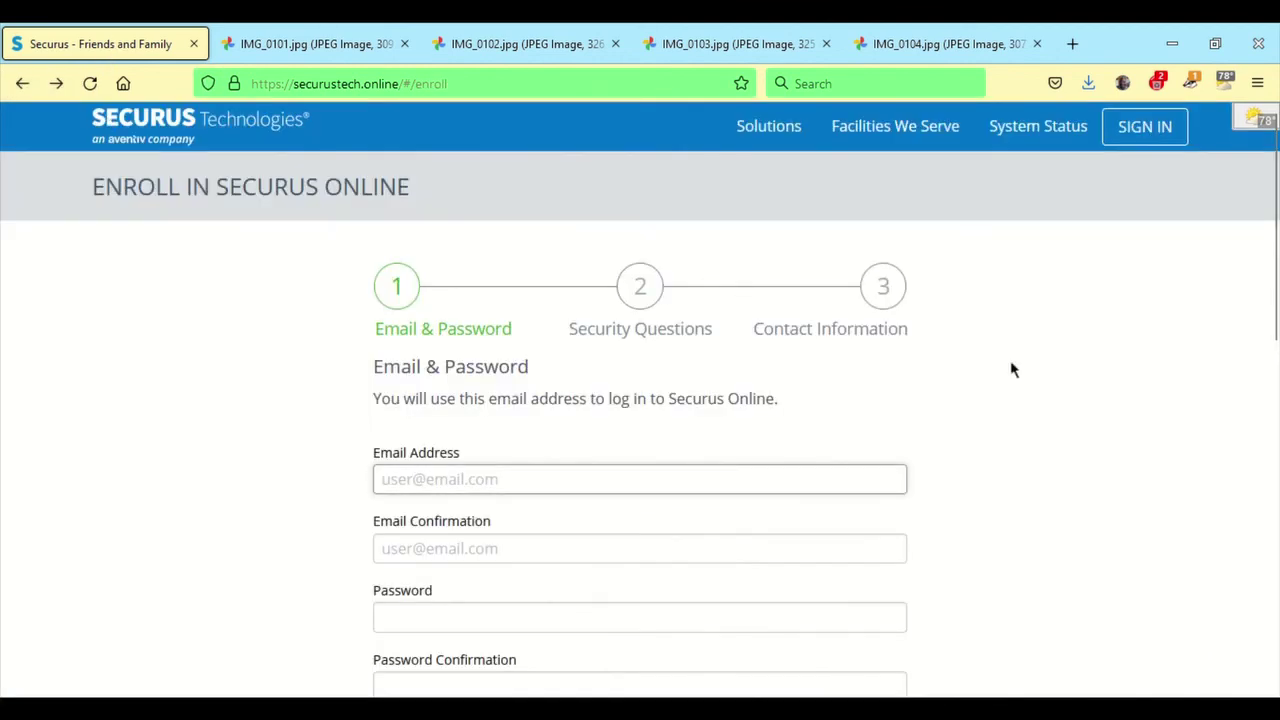
scroll(1085, 360, "down", 3)
scroll(1120, 366, "up", 3)
left_click(1035, 137)
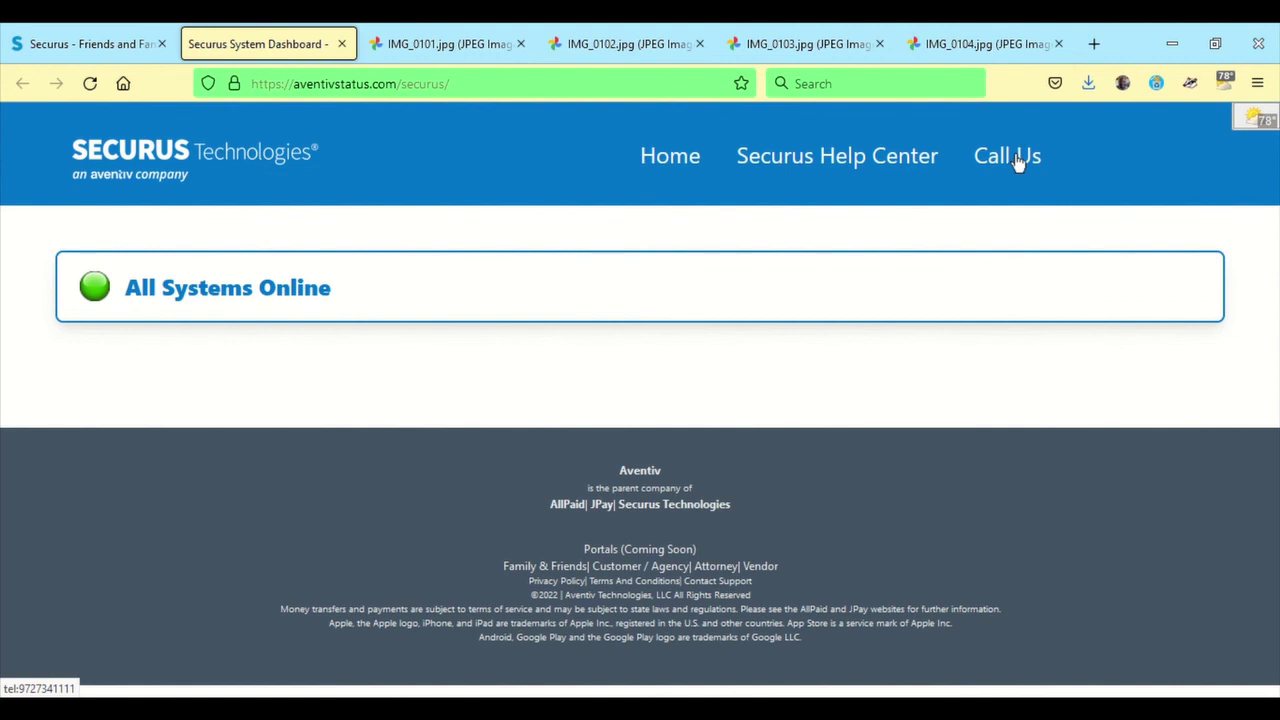
left_click(40, 33)
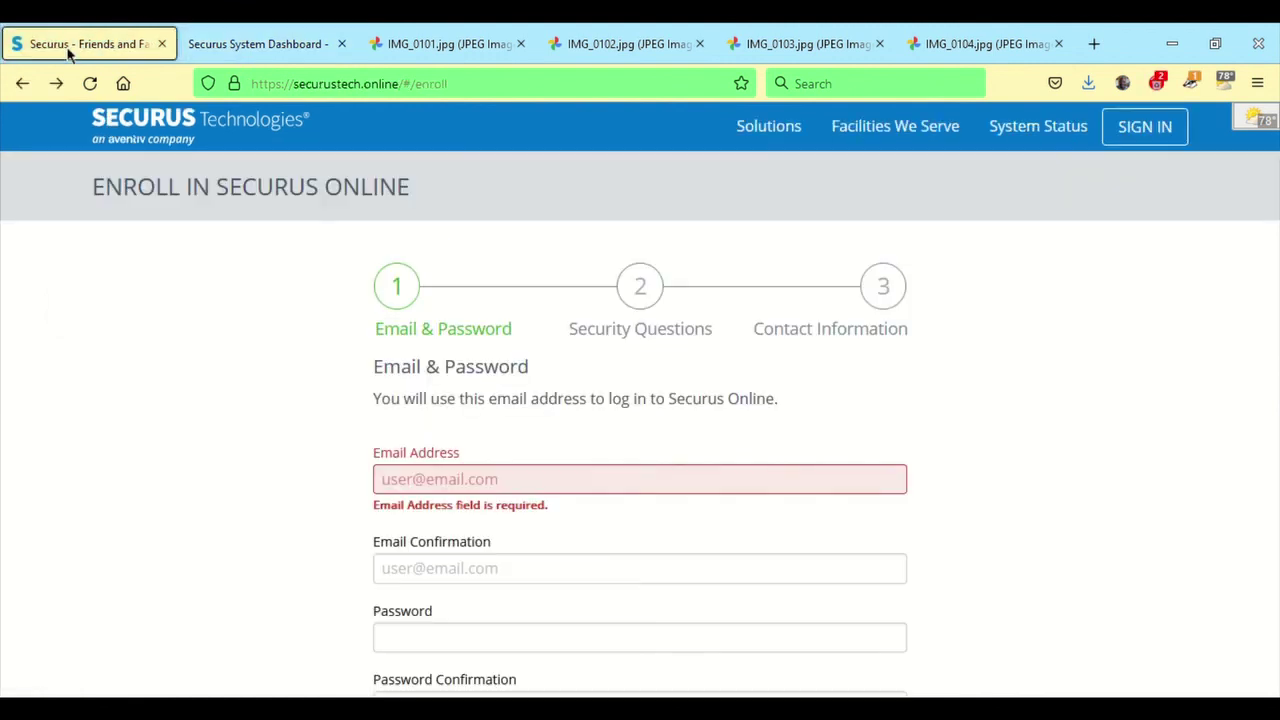